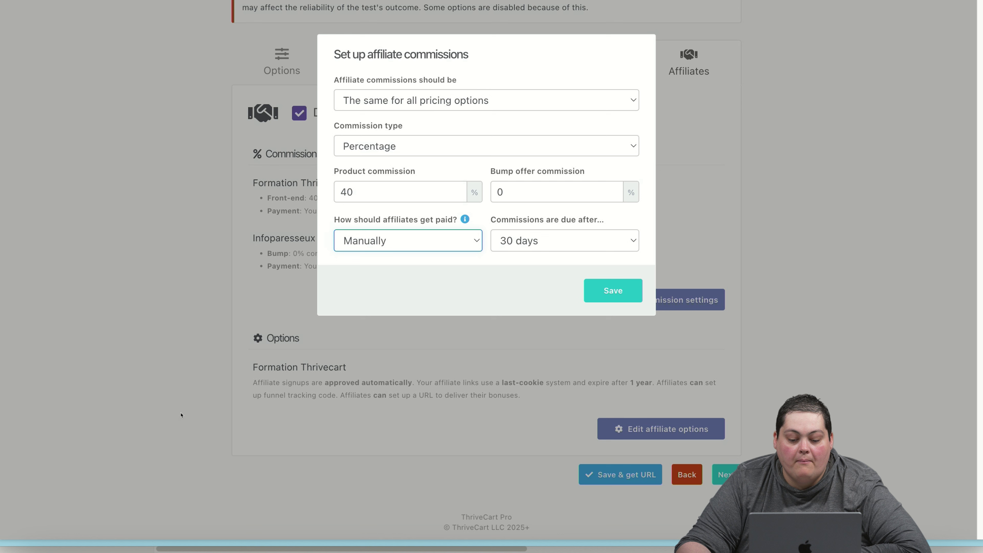
Step: Examine the available delays for when affiliate commissions become due, keeping 30 days selected
key("Tab")
key("space")
key("Up")
key("Up")
key("Up")
key("Up")
key("Up")
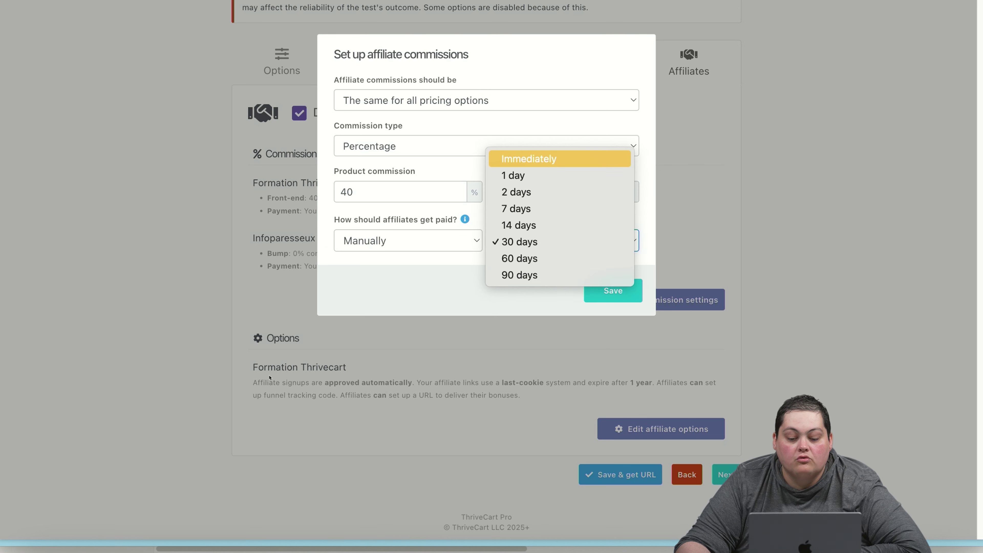
key("Down")
key("Down")
key("Down")
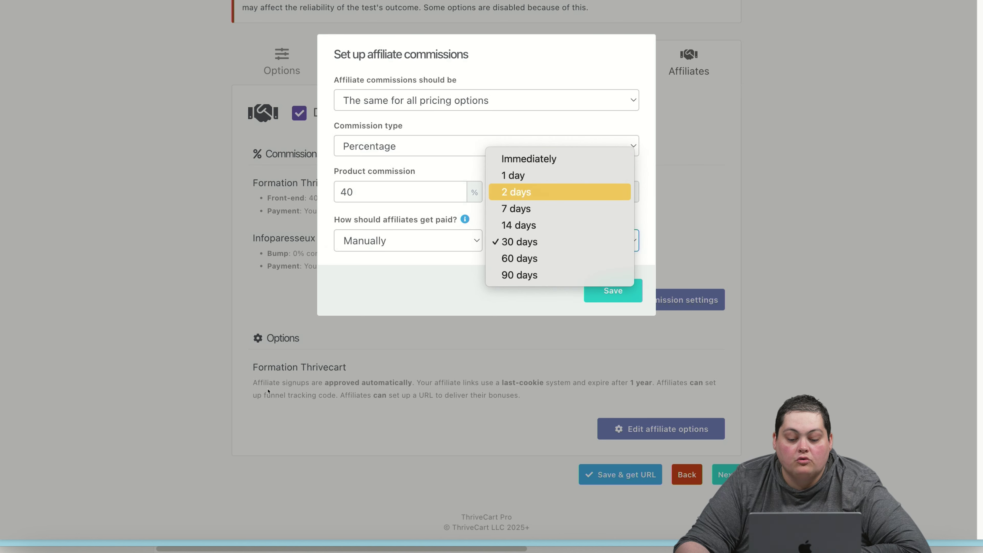
key("Down")
key("Down")
key("Return")
left_click(554, 246)
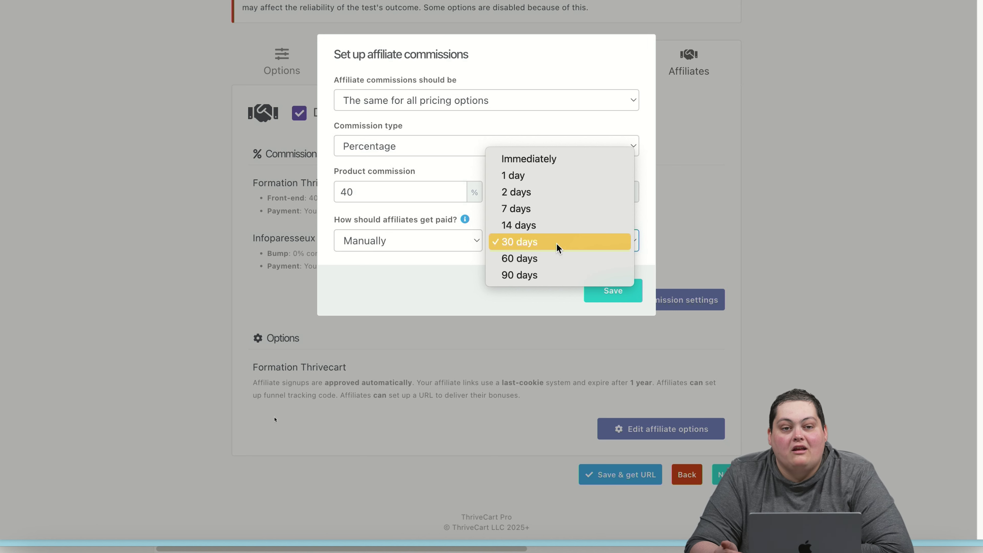
left_click(143, 405)
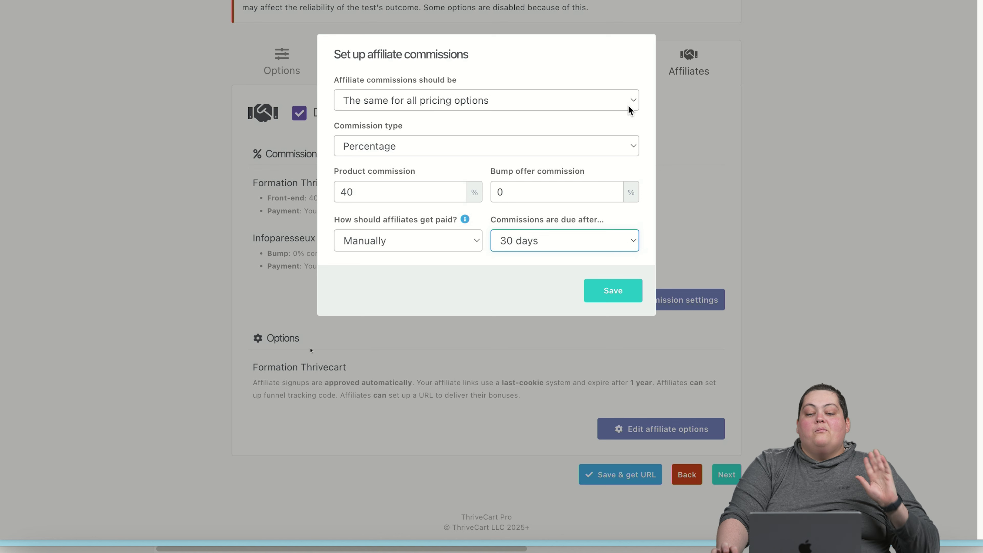
Step: Keep Percentage as the commission type and save the affiliate commission settings
left_click(486, 146)
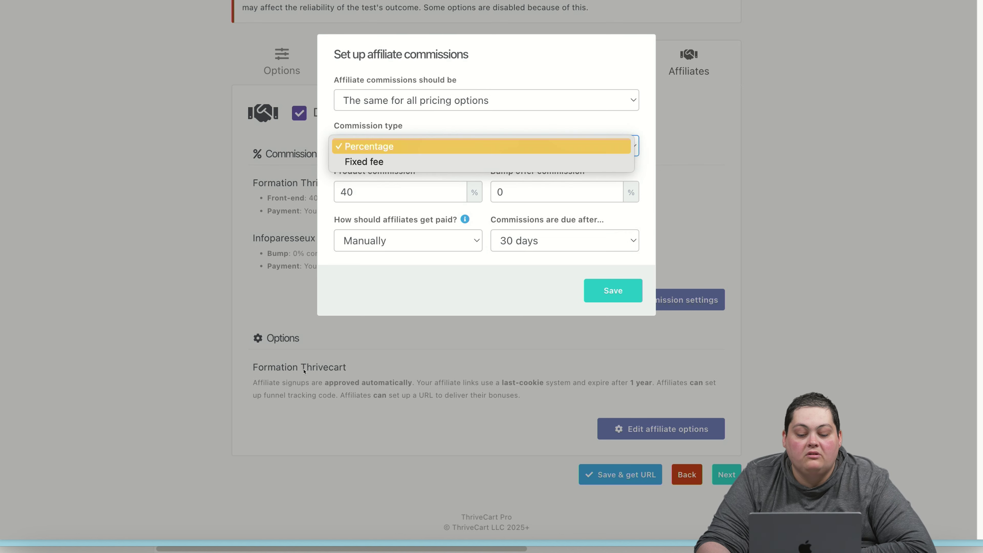
key("Up")
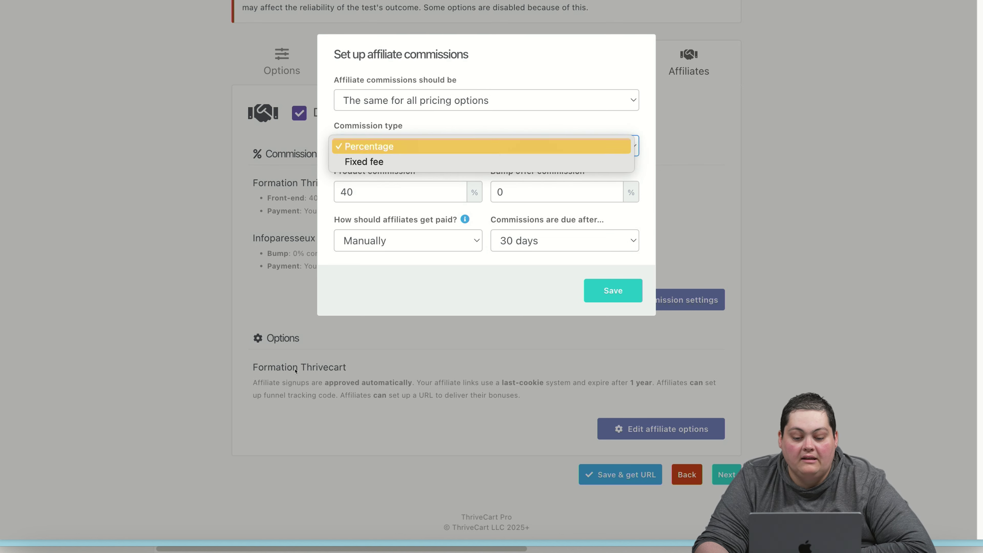
key("Return")
key("Tab")
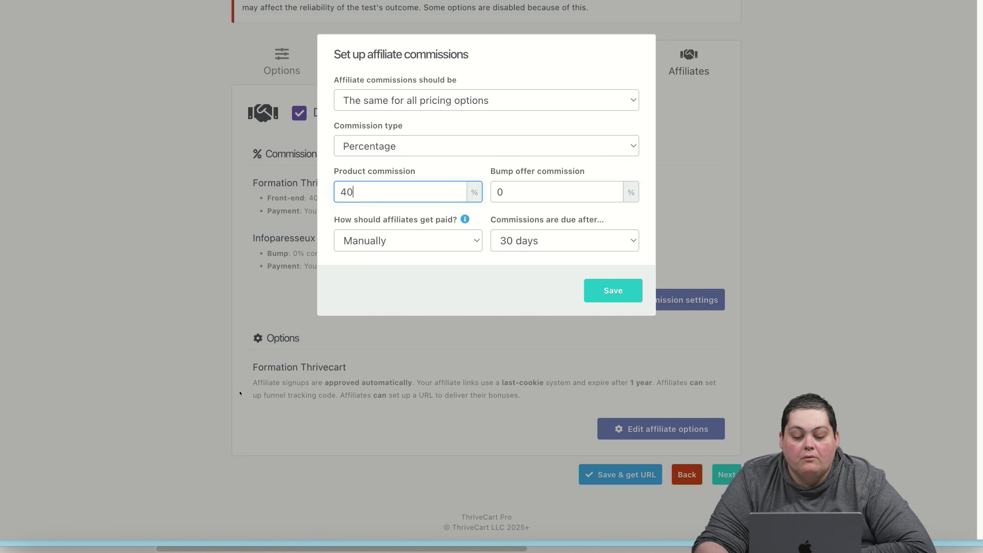
key("Tab")
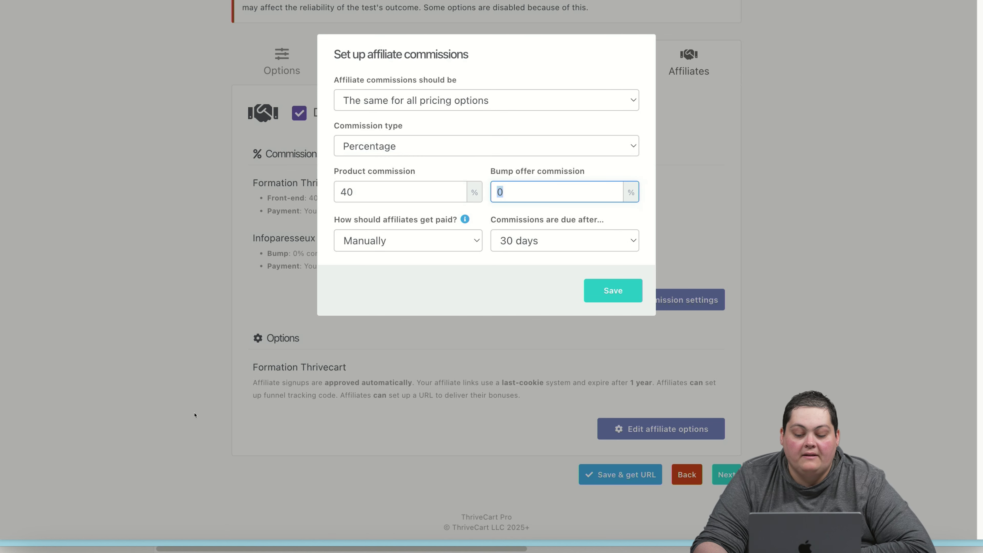
key("Return")
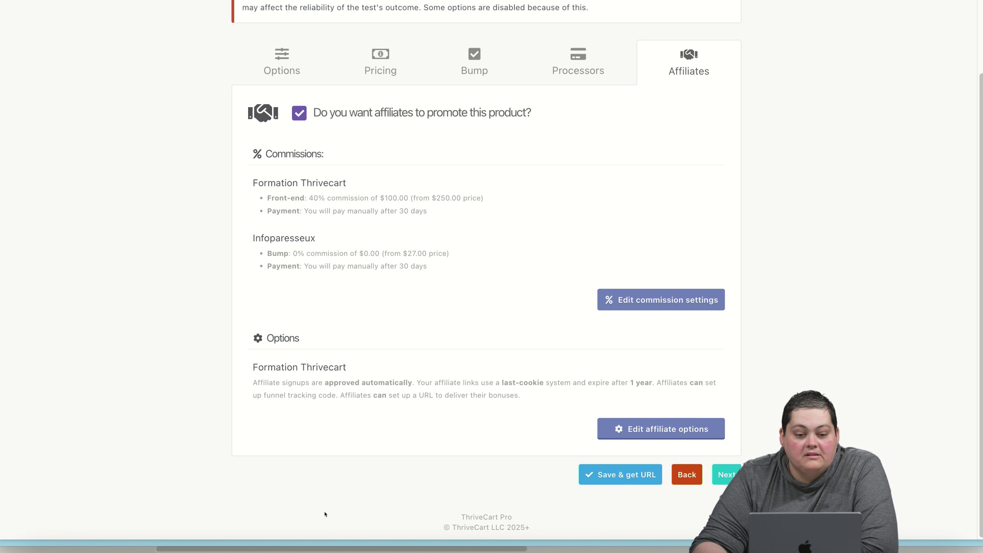
Step: Open the affiliate options for Formation Thrivecart and set new sign-ups to Disable sign-ups
key("Return")
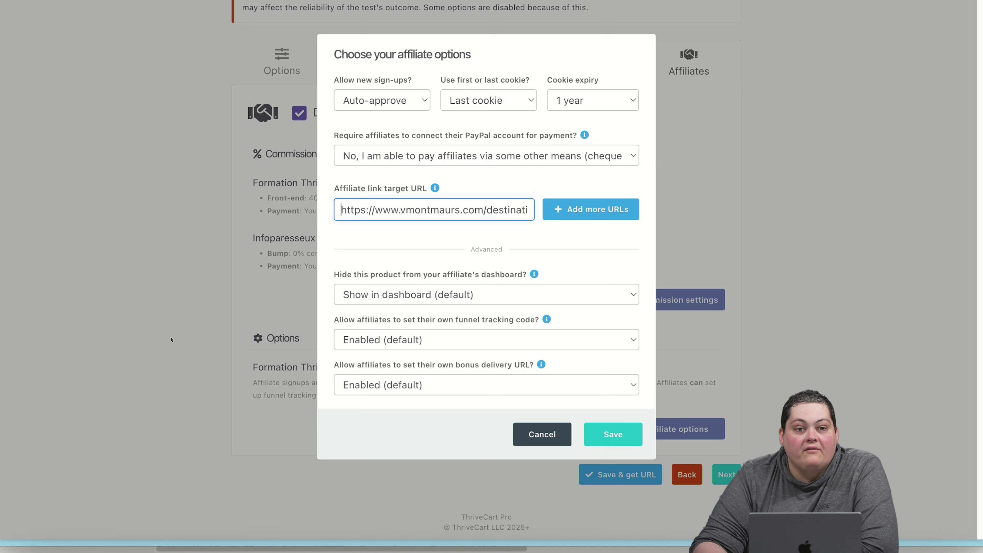
left_click(362, 86)
left_click(377, 129)
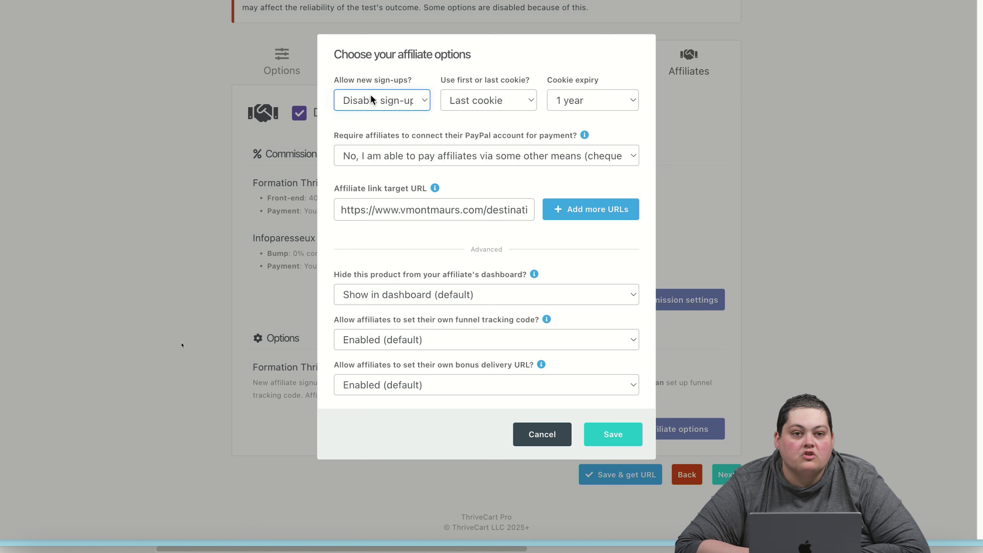
Step: Examine the auto-approve and manual approval choices for new affiliate sign-ups without changing the setting
left_click(371, 96)
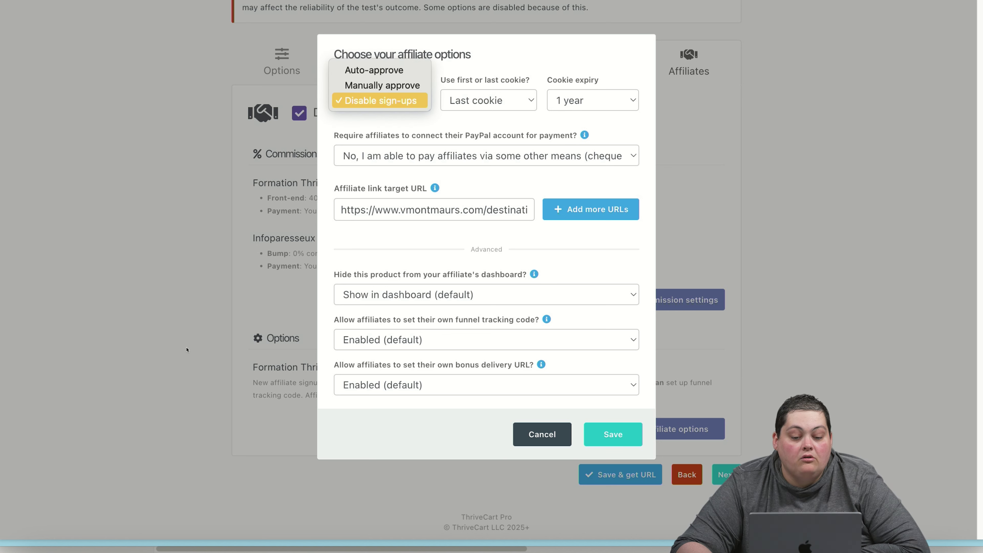
key("Up")
key("Up")
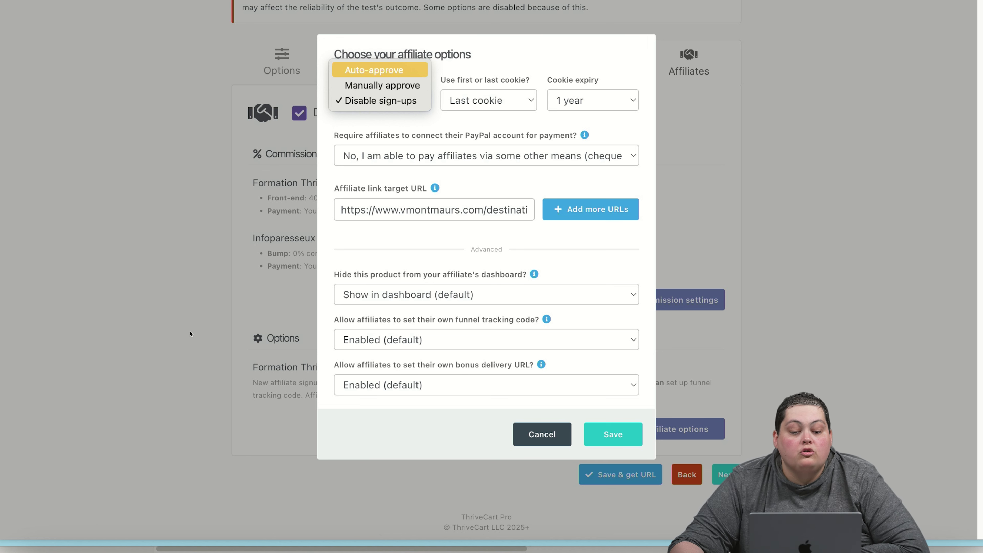
key("Down")
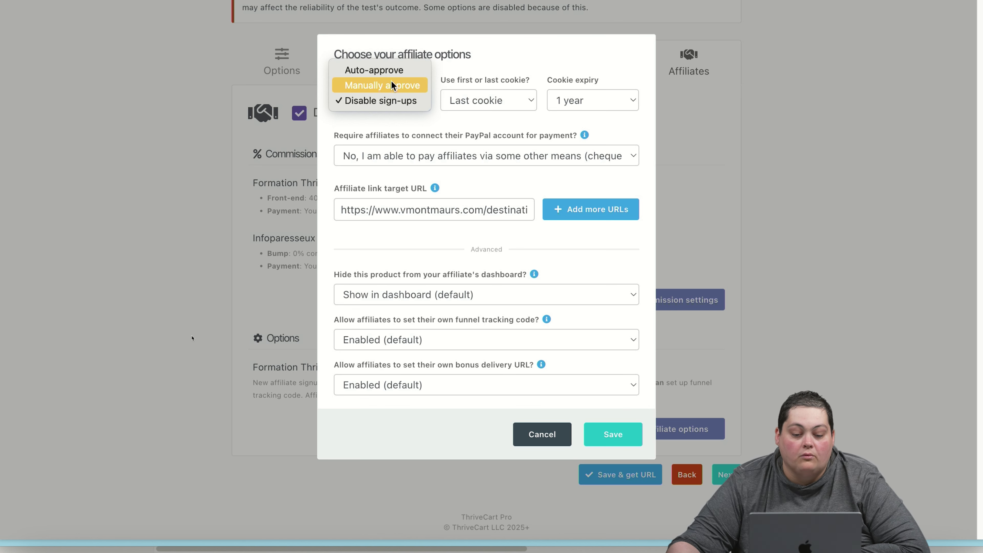
left_click(230, 333)
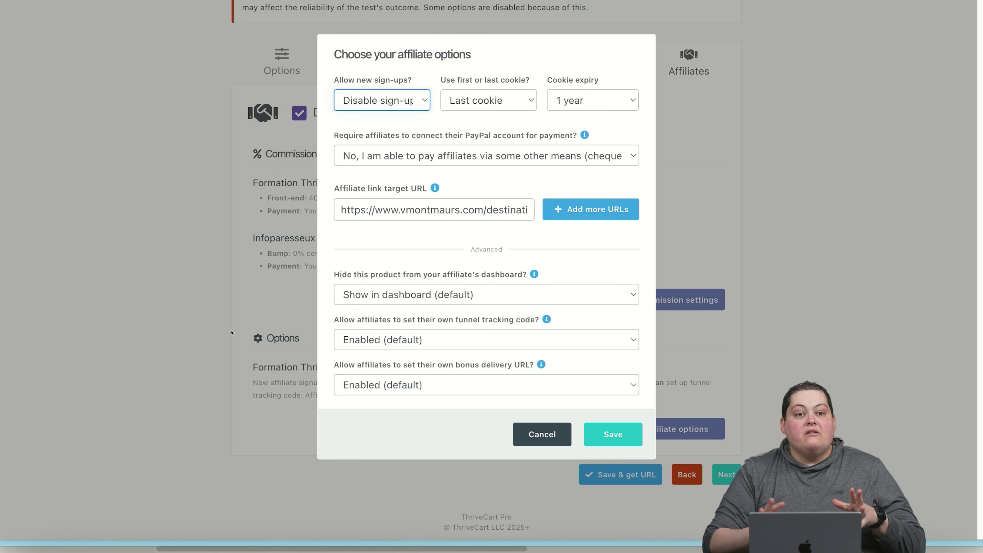
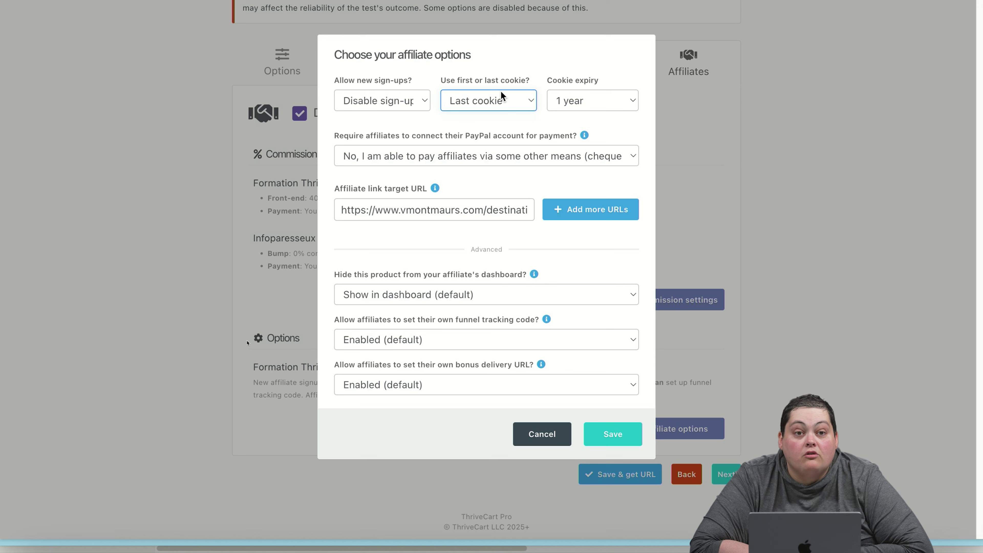
Step: Review the cookie expiry durations and set the expiry to Affiliate default
key("Tab")
key("space")
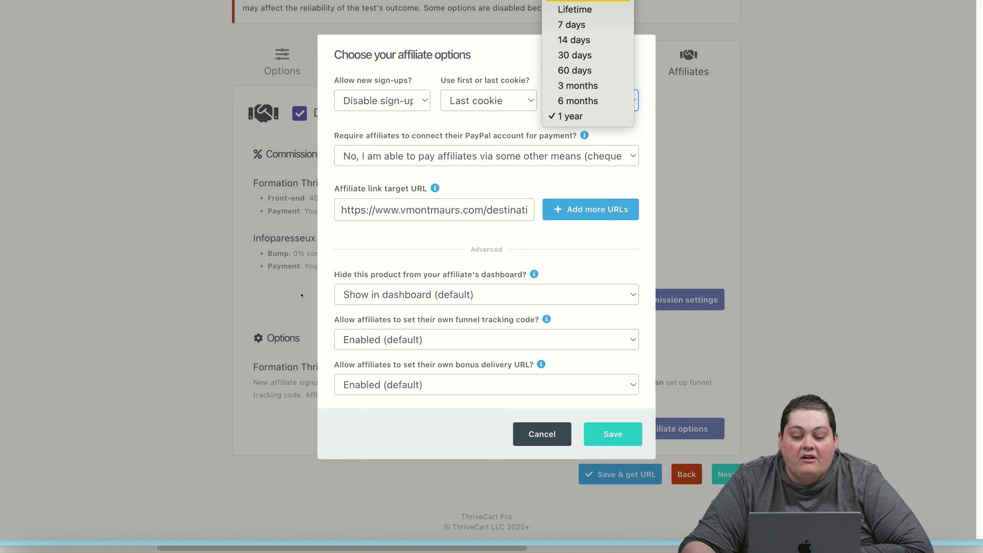
key("Down")
key("Down")
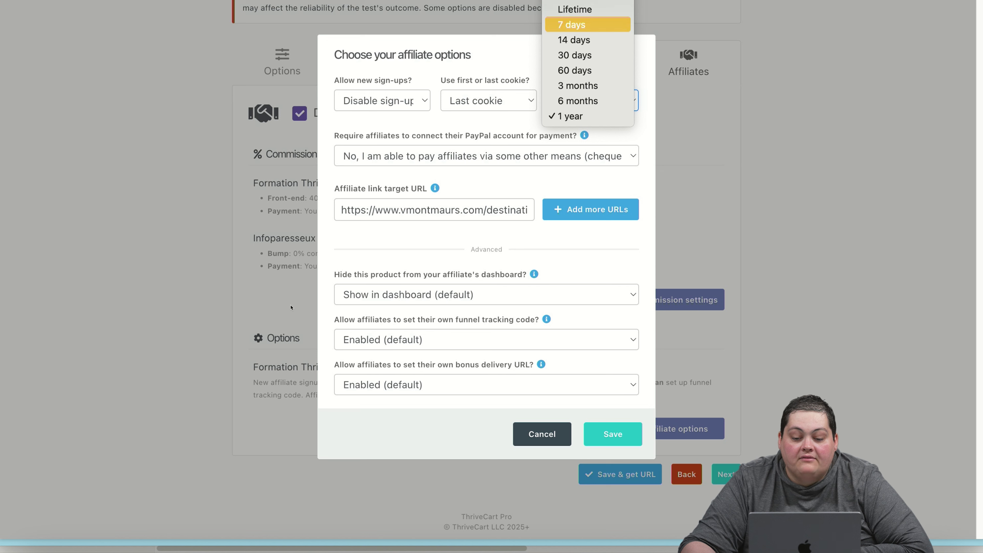
key("Down")
key("Down")
key("Down")
key("Down")
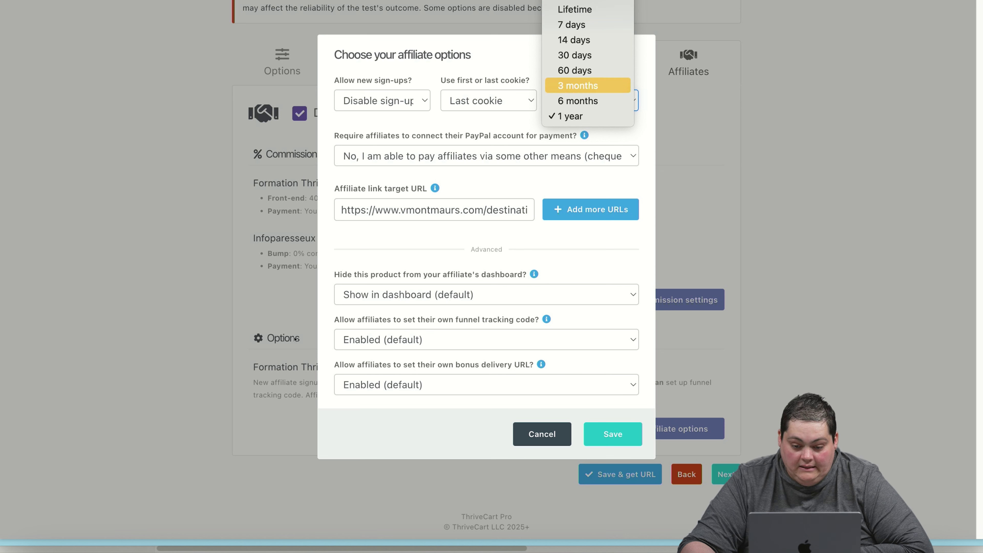
key("Down")
key("Down")
key("Up")
key("Up")
key("Up")
key("Up")
key("Up")
key("Up")
key("Up")
key("Up")
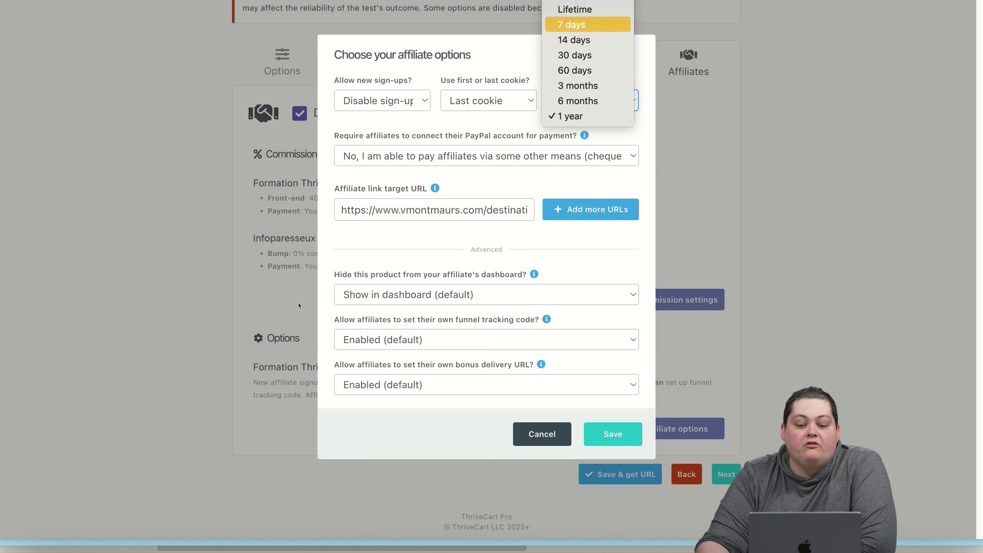
key("Return")
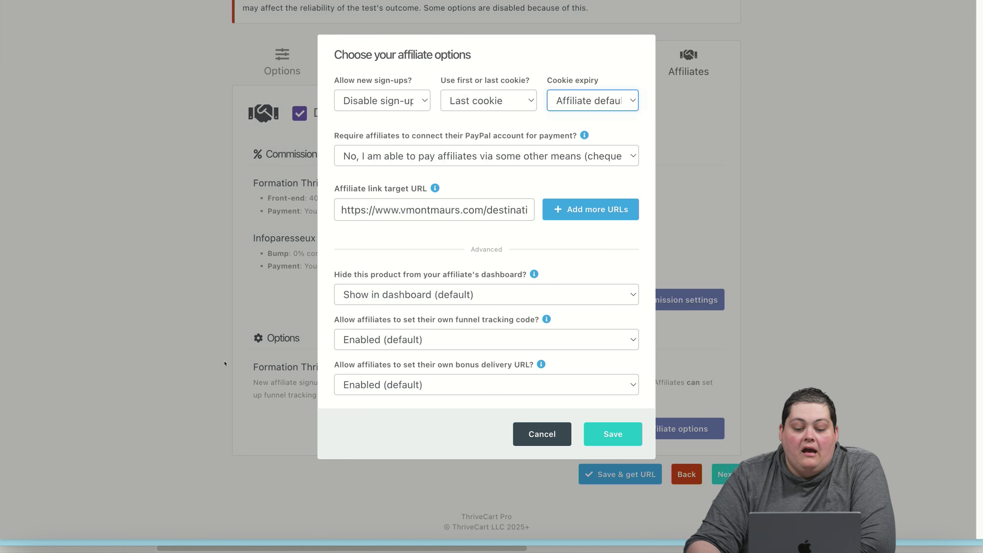
Step: Examine the PayPal connection requirement choices and the affiliate link target URL without changing them
left_click(477, 158)
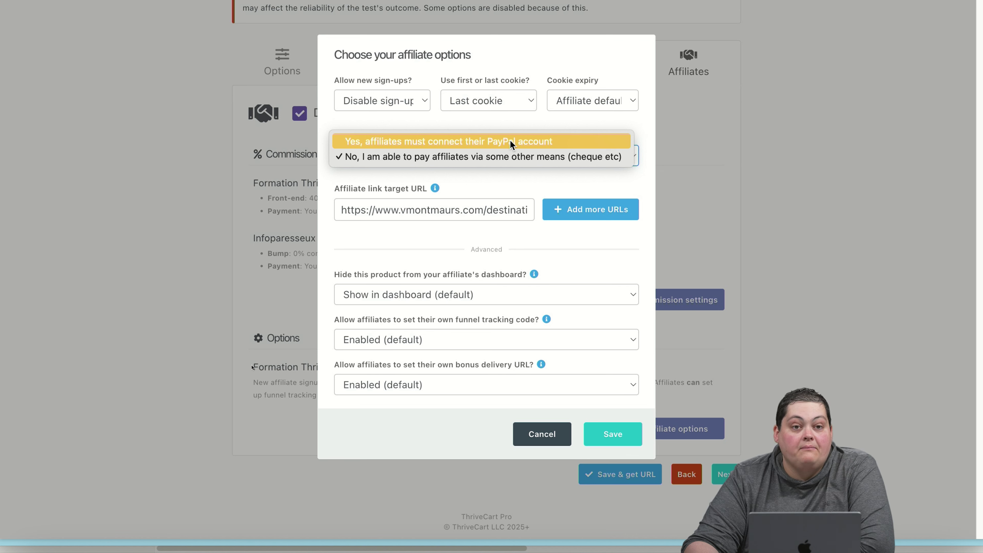
left_click(198, 381)
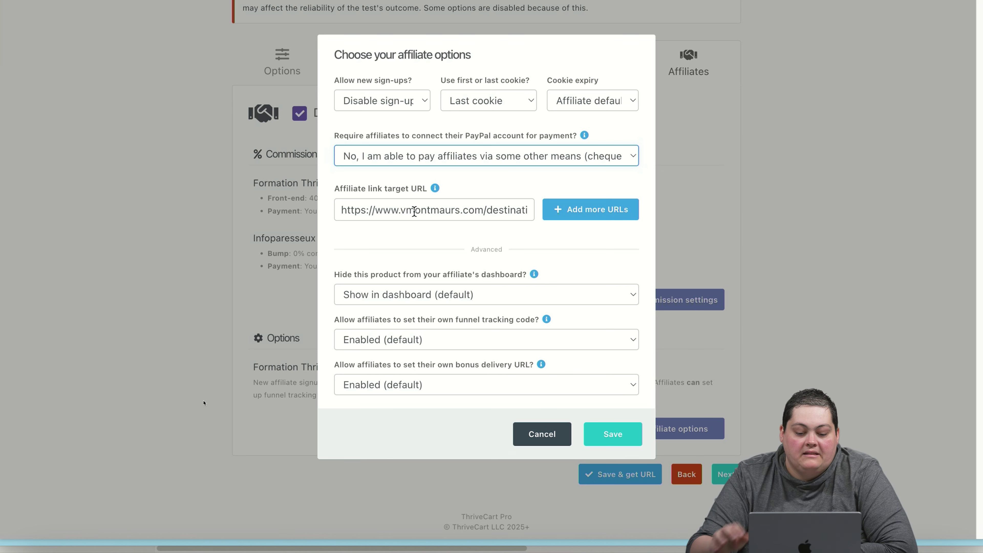
left_click_drag(354, 209, 341, 209)
key("super+a")
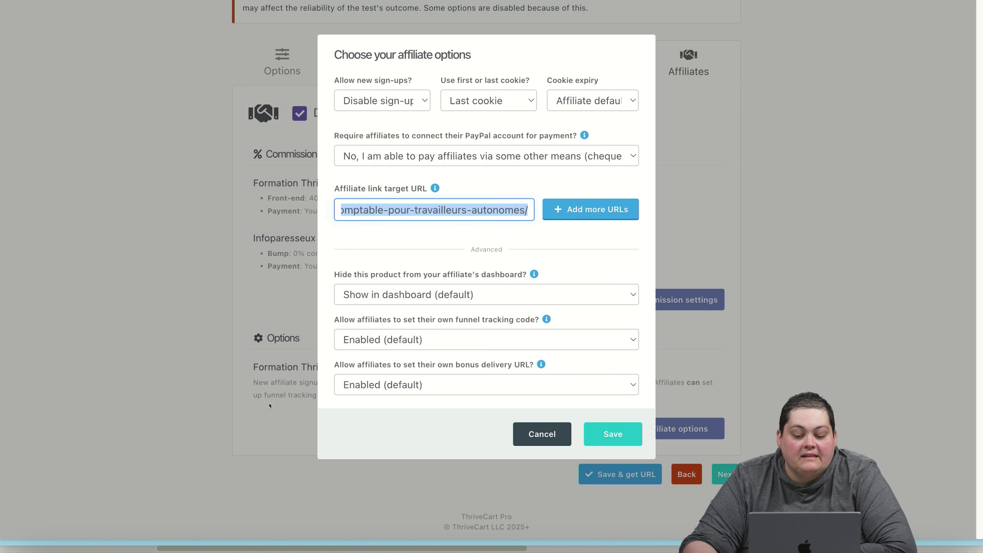
left_click(406, 209)
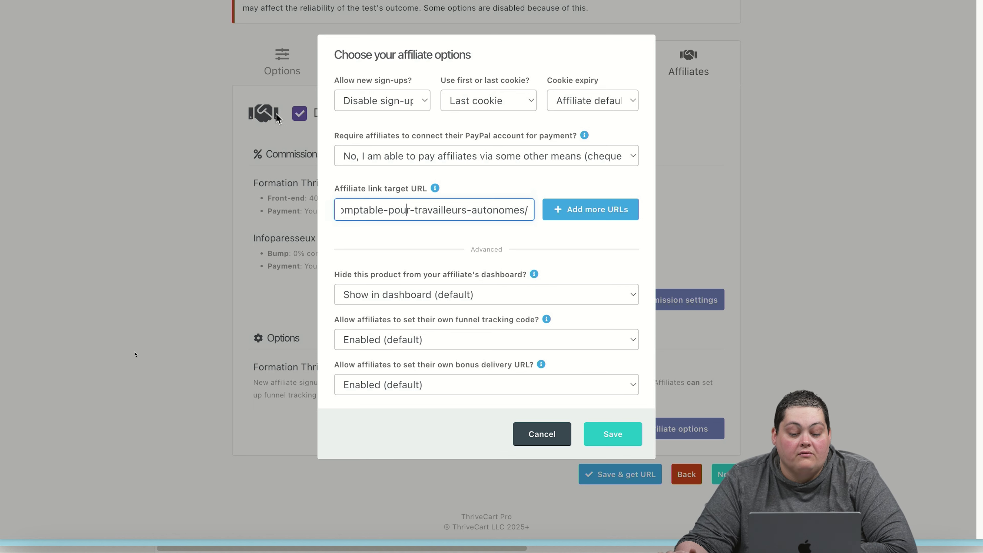
Step: Examine the choices for letting affiliates set their own funnel tracking code, leaving it at Enabled (default)
key("Tab")
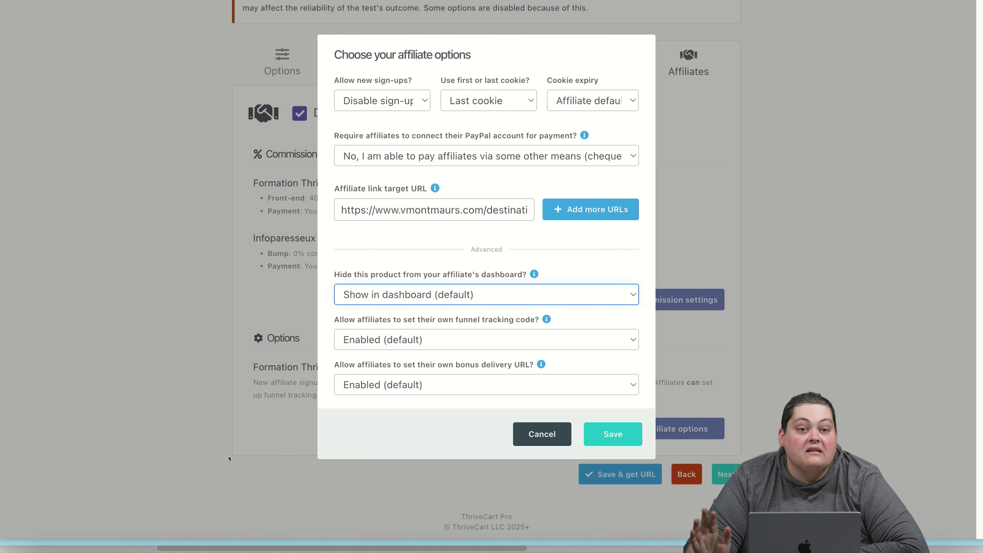
key("Tab")
key("space")
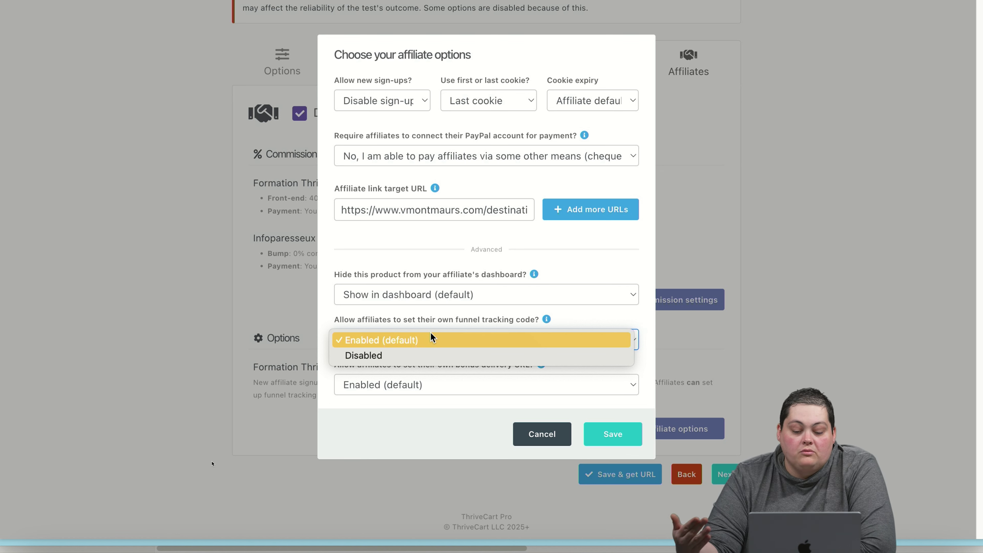
key("Down")
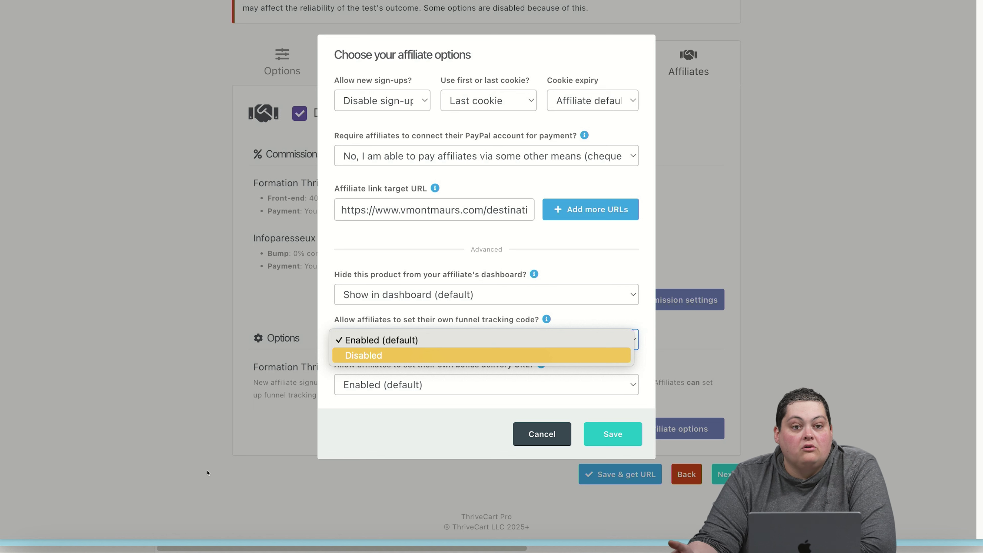
key("Up")
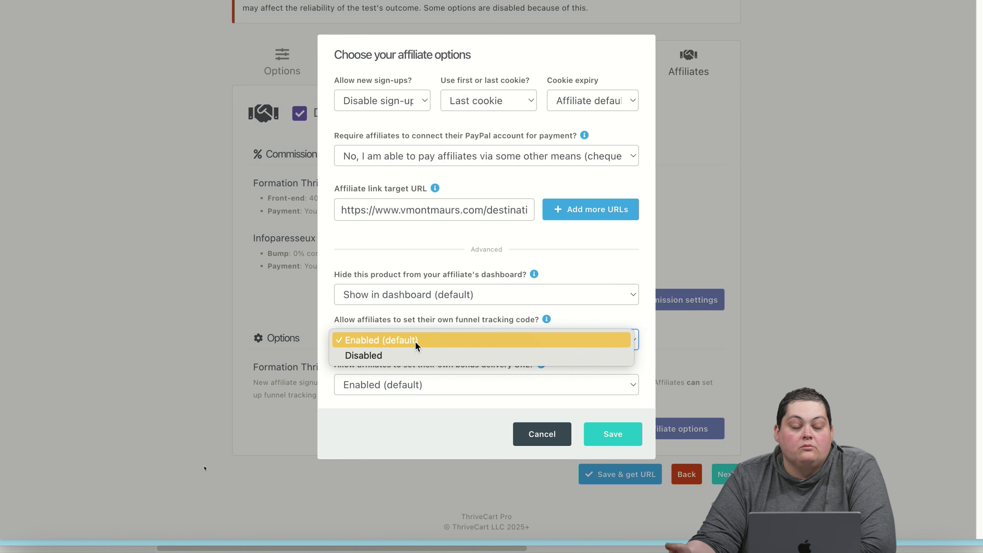
key("Down")
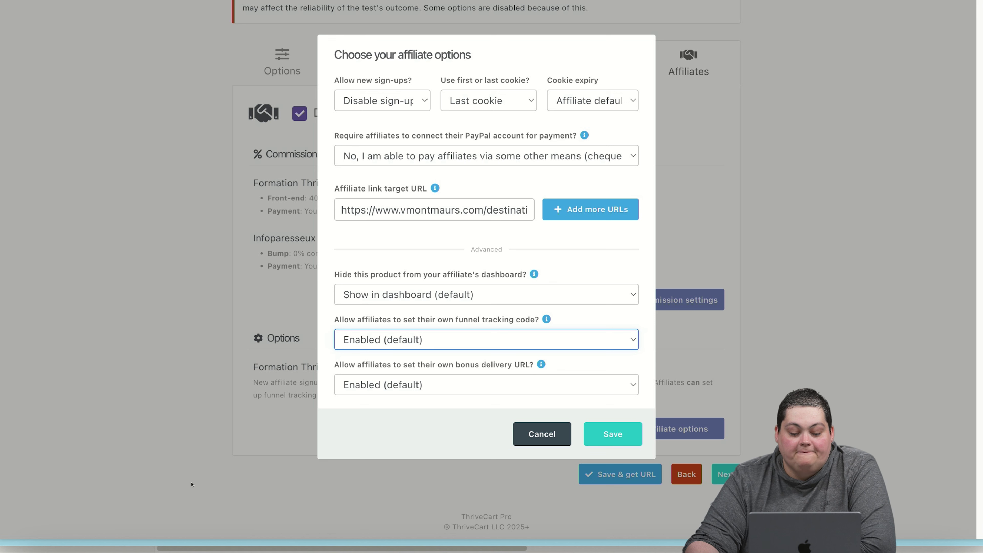
Step: Keep affiliates' own bonus delivery URL at Enabled (default) and save the affiliate options
left_click(486, 385)
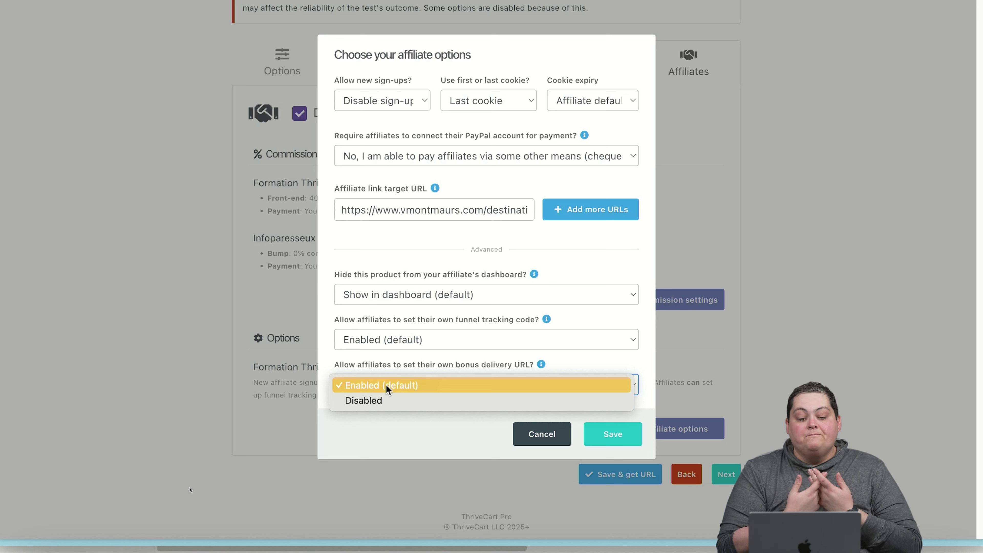
left_click(386, 384)
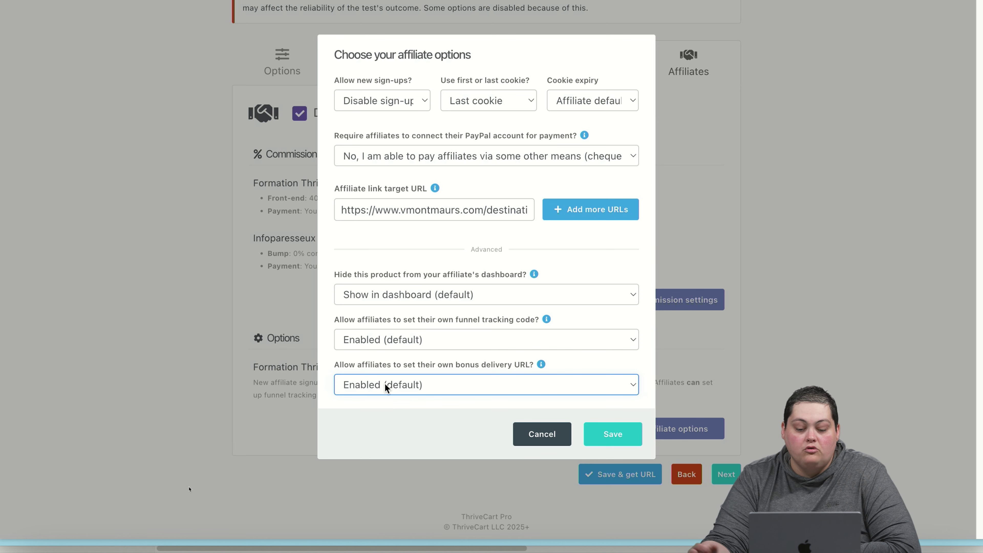
left_click(627, 437)
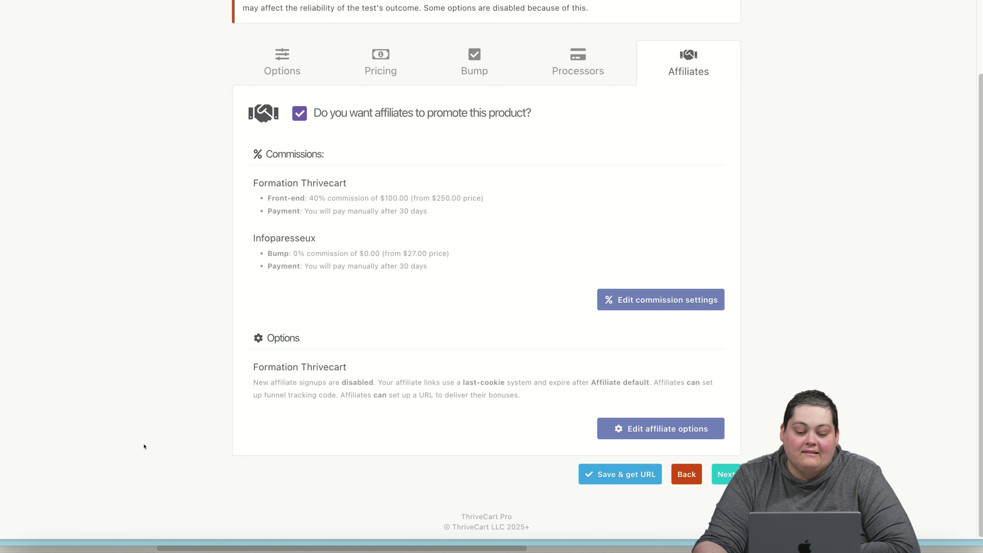
Step: Save the product and open the product options in the Affiliates partner area
left_click(658, 469)
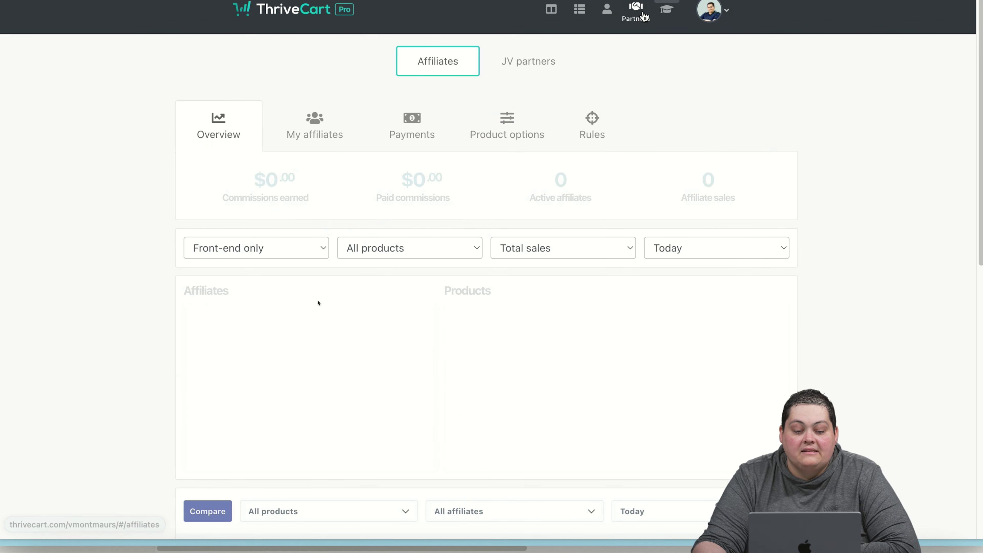
left_click(500, 131)
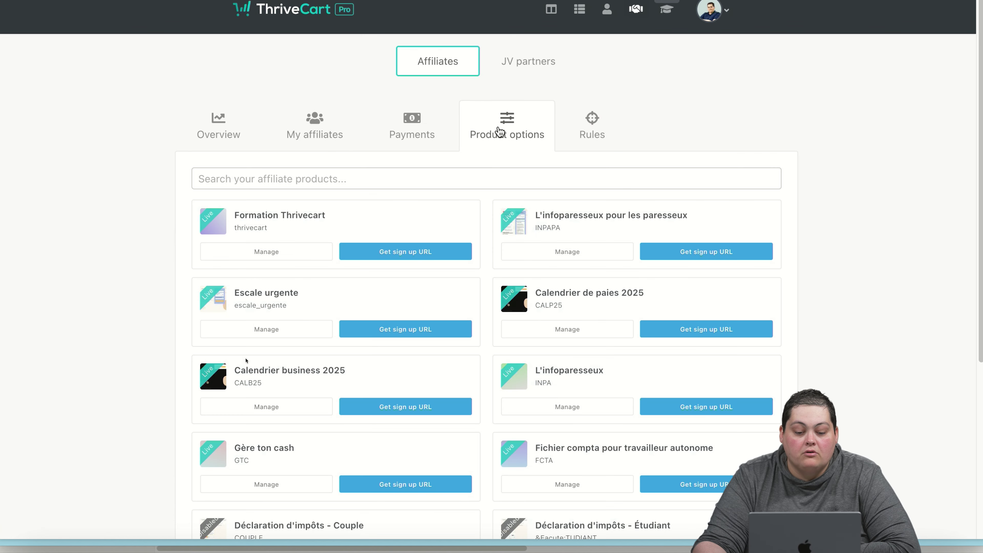
Step: Open the promo materials of the Formation Thrivecart product and view its affiliate swipe copy section
left_click(266, 251)
key("Down")
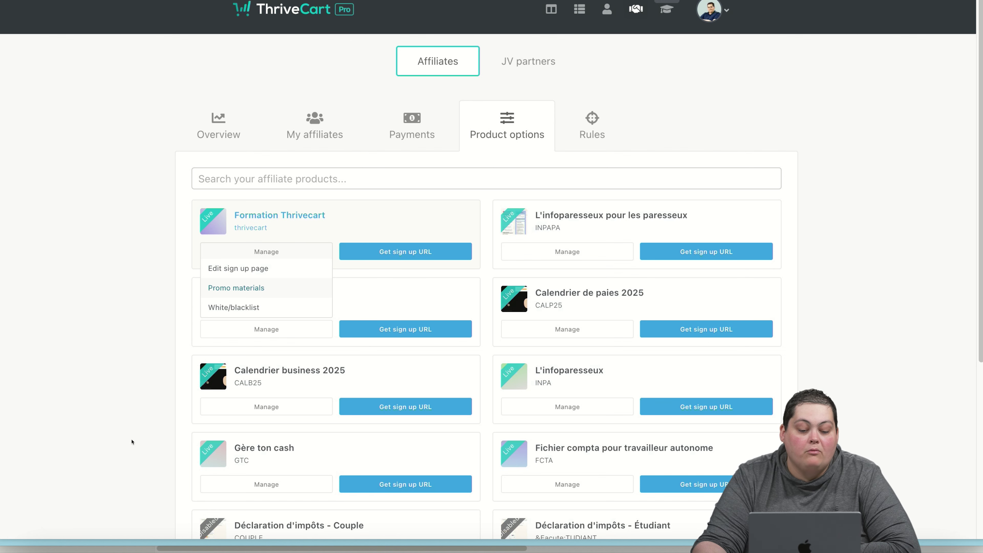
key("Return")
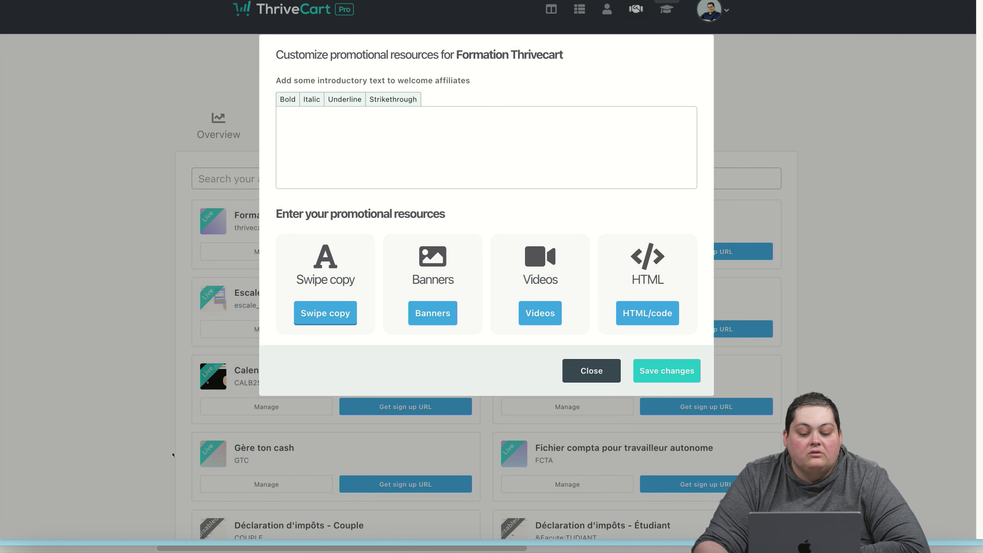
left_click(352, 317)
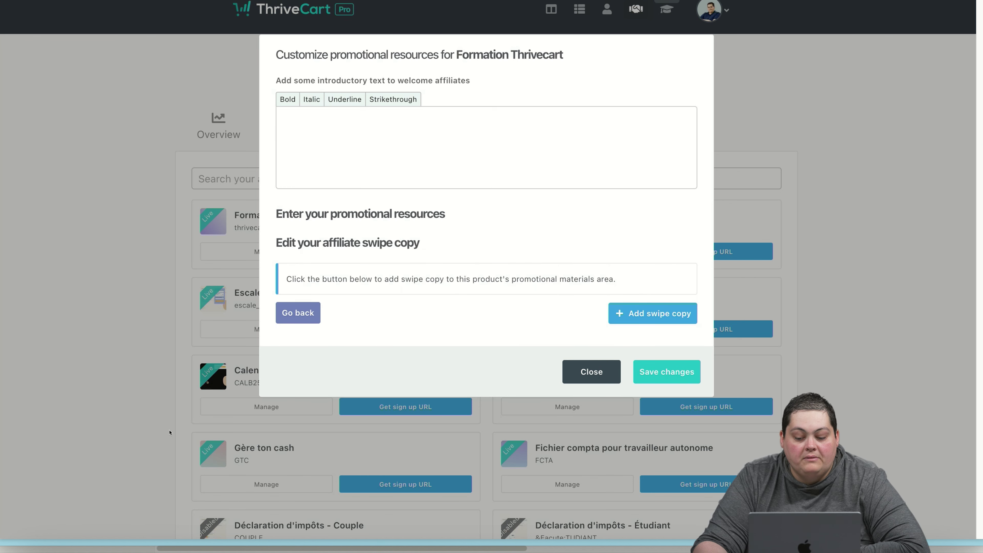
Step: Examine the fields for adding new swipe copy, then leave the promotional resources without saving anything
left_click(653, 313)
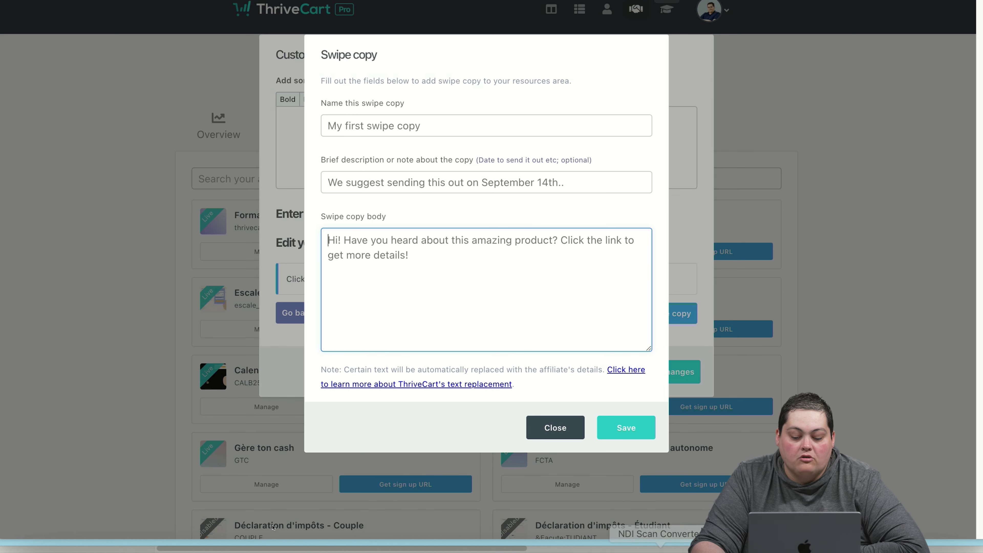
left_click(555, 427)
left_click(298, 313)
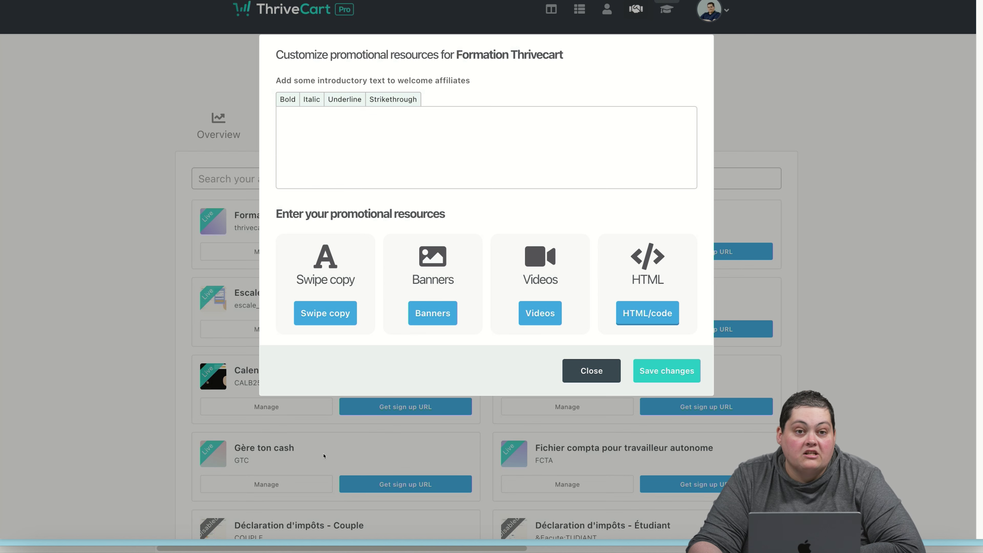
left_click(319, 472)
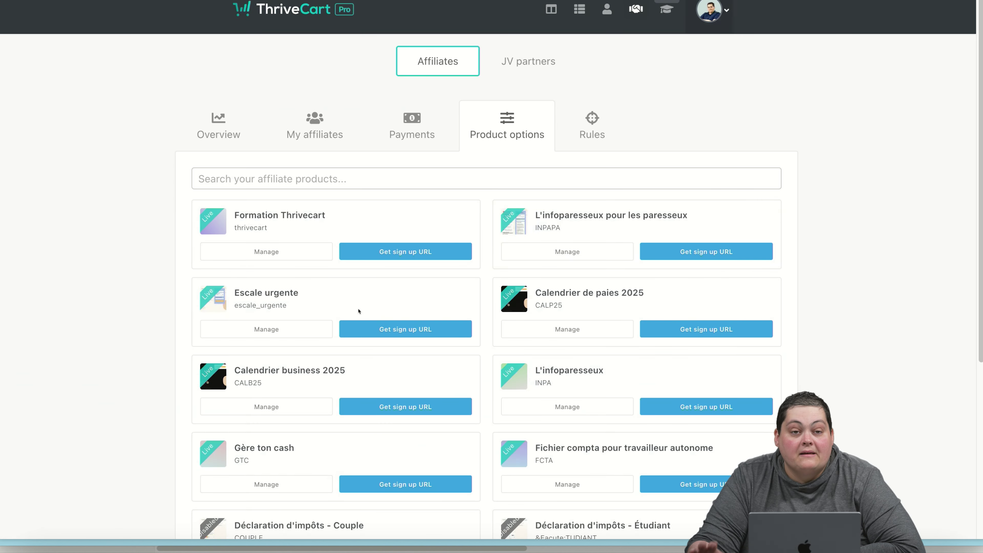
Step: Go to the account selection page to switch to another ThriveCart account
mouse_move(713, 10)
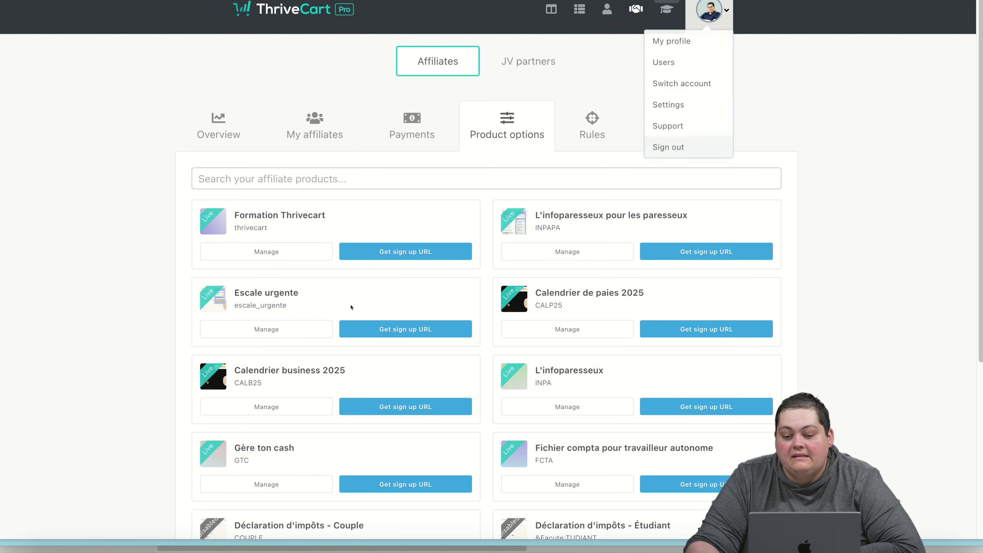
left_click(680, 84)
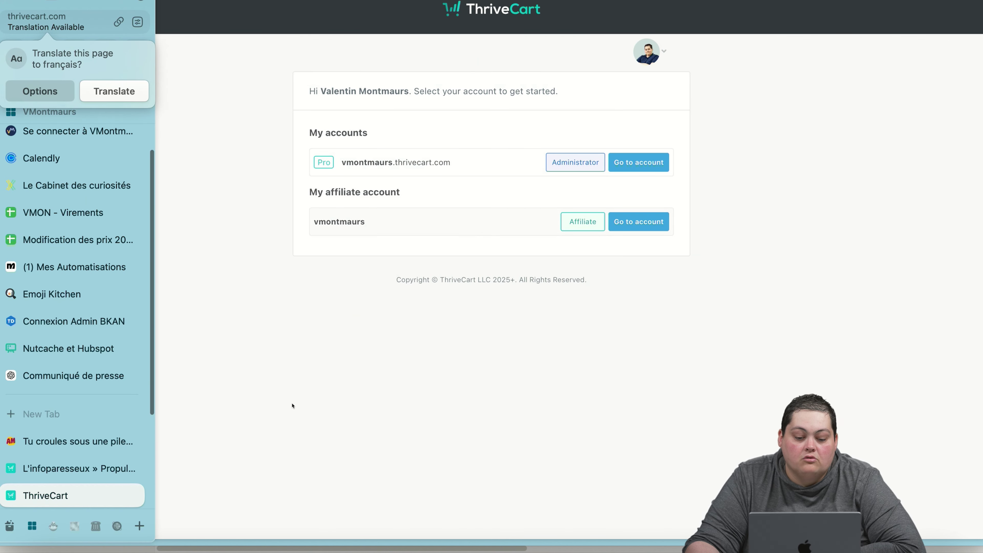